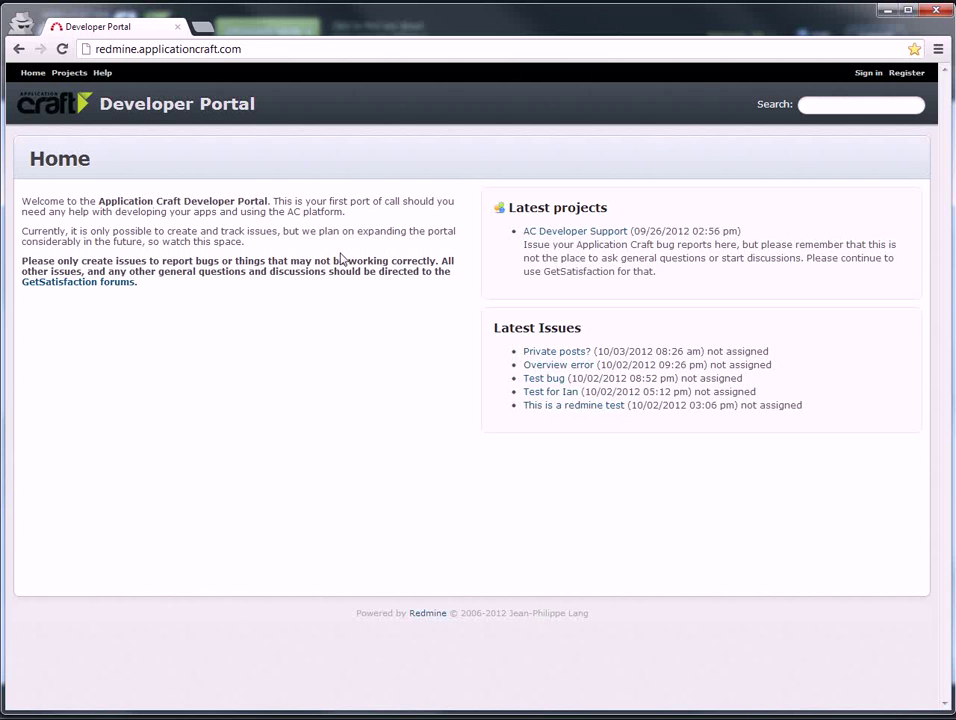
Step: View the issue list of the AC Developer Support project, and open the account registration page
left_click(565, 236)
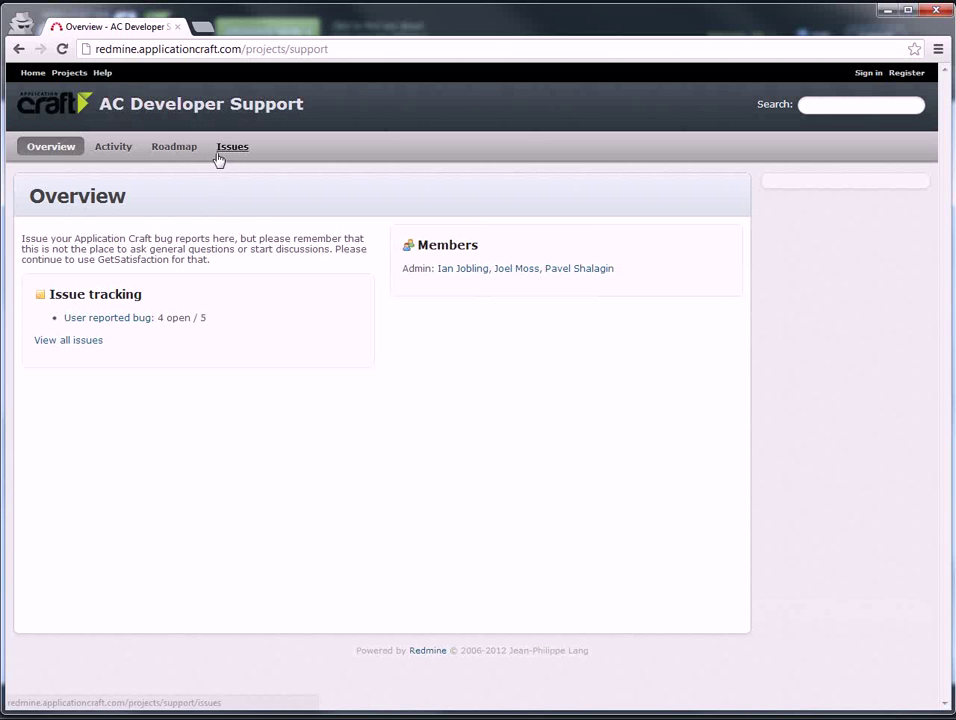
left_click(234, 151)
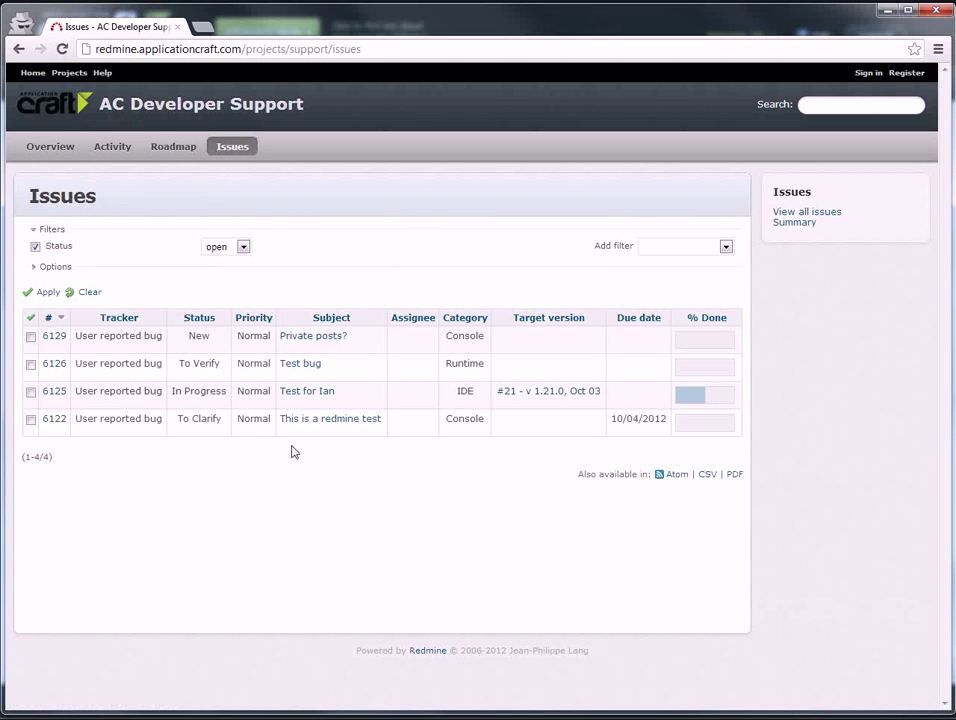
left_click(904, 73)
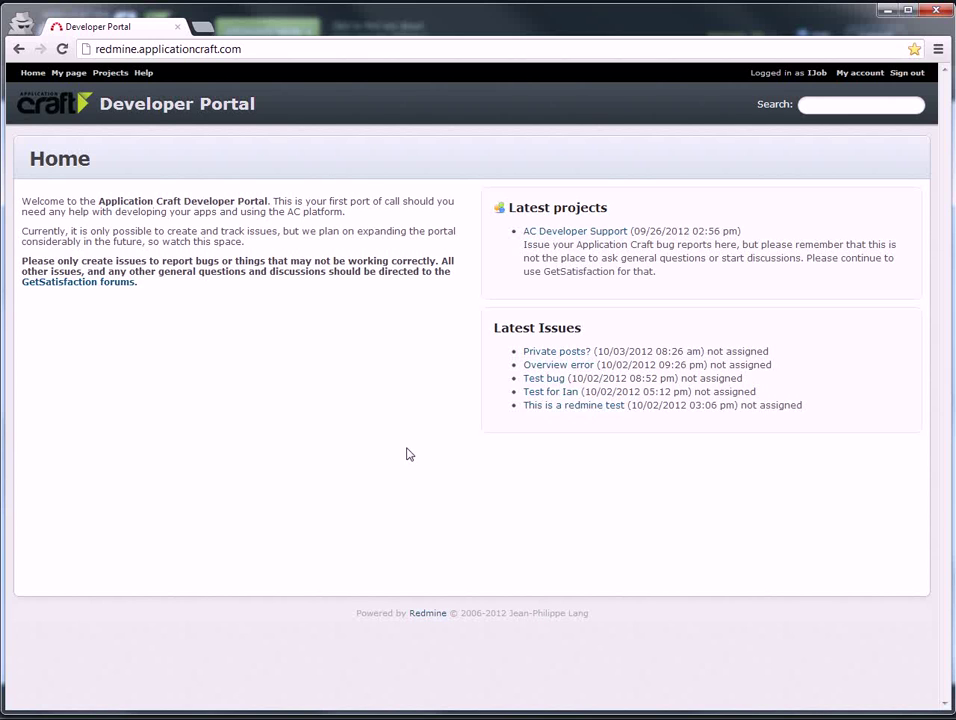
Step: Open a new issue form in the AC Developer Support project and examine its description field and category options
left_click(571, 233)
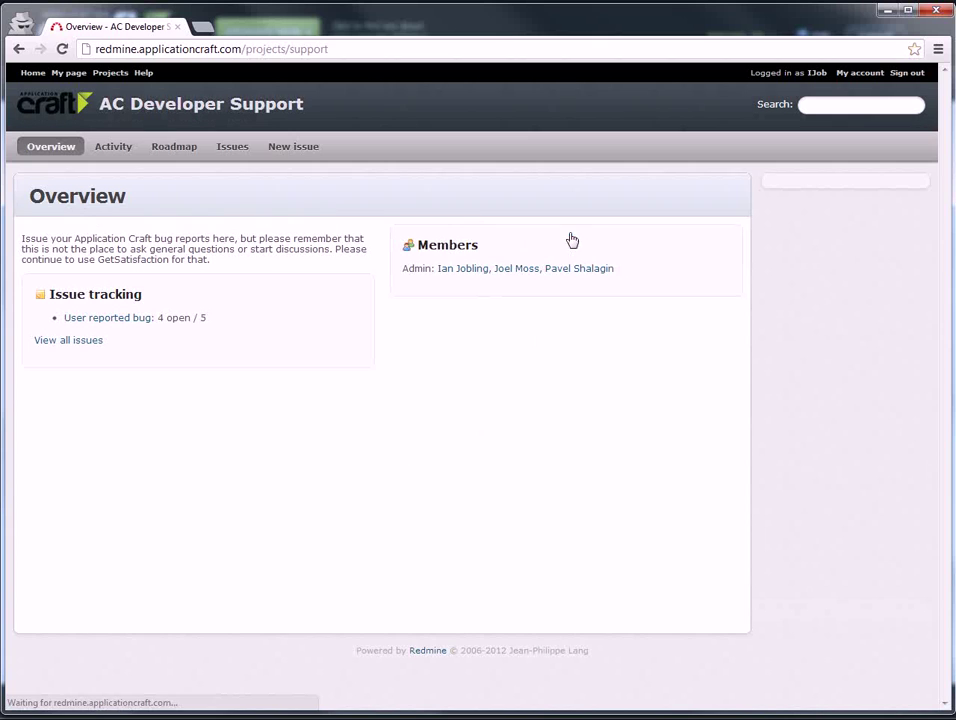
left_click(290, 148)
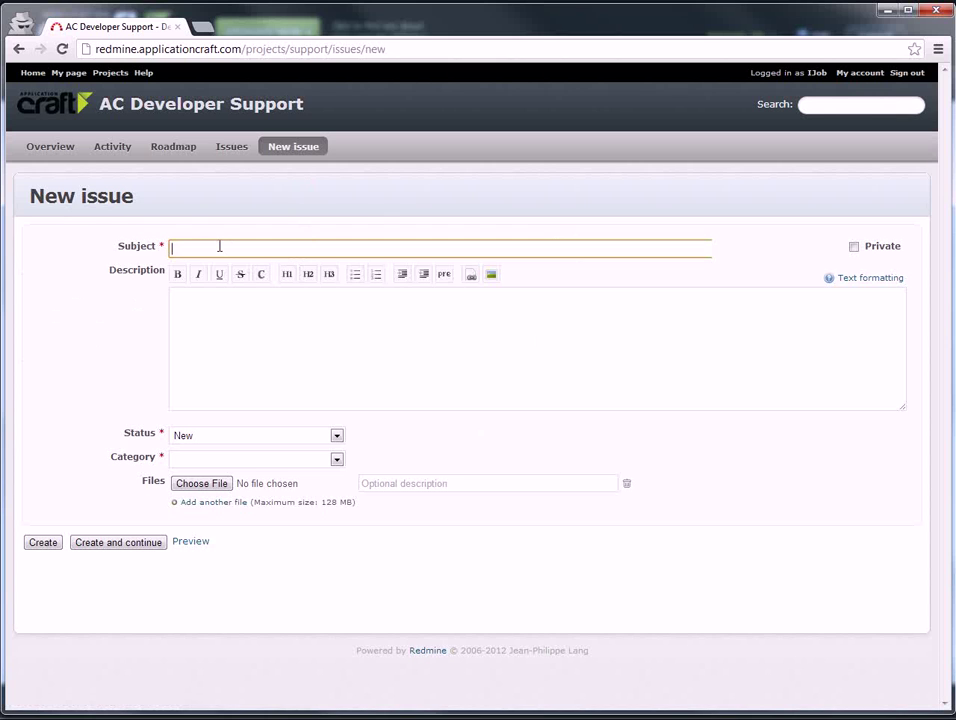
left_click(215, 300)
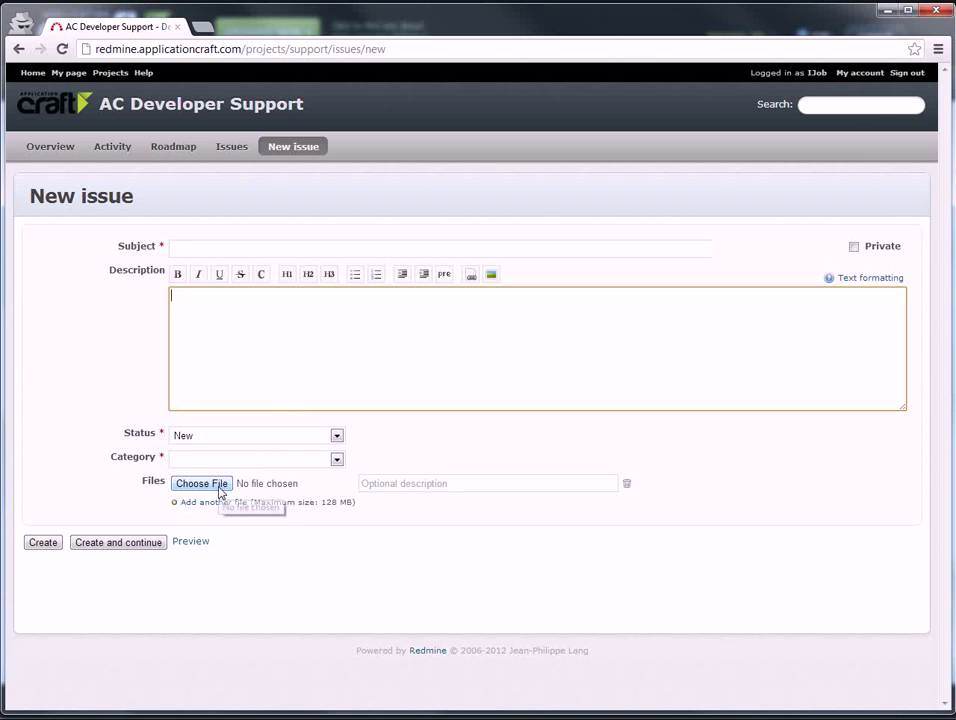
left_click(337, 461)
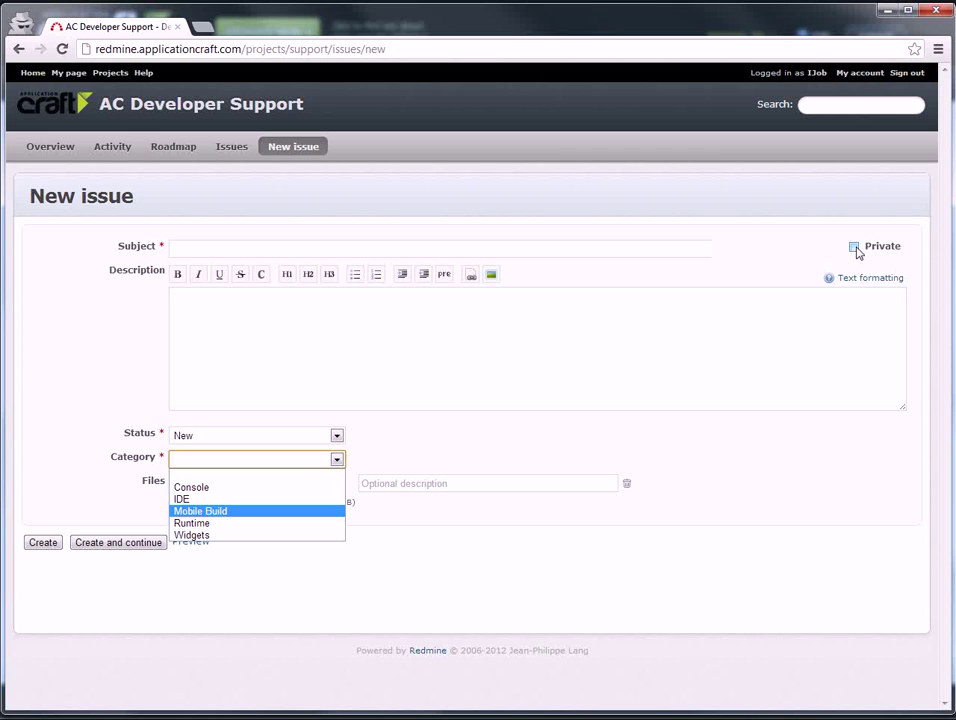
left_click(677, 353)
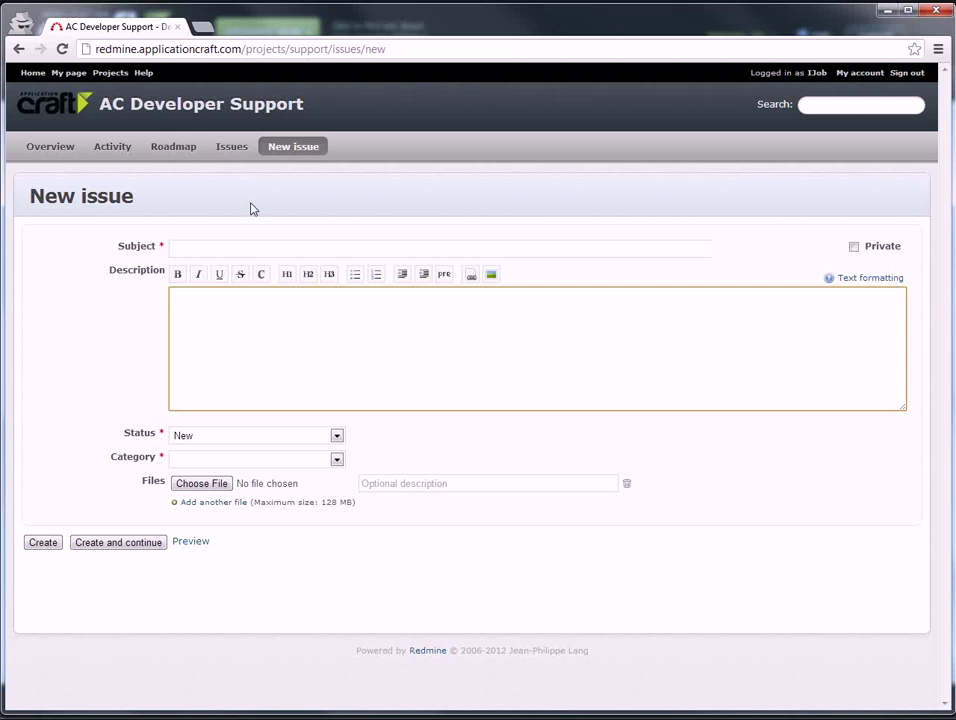
Step: Set the status filter of the project's issue list to "is not" New
left_click(232, 148)
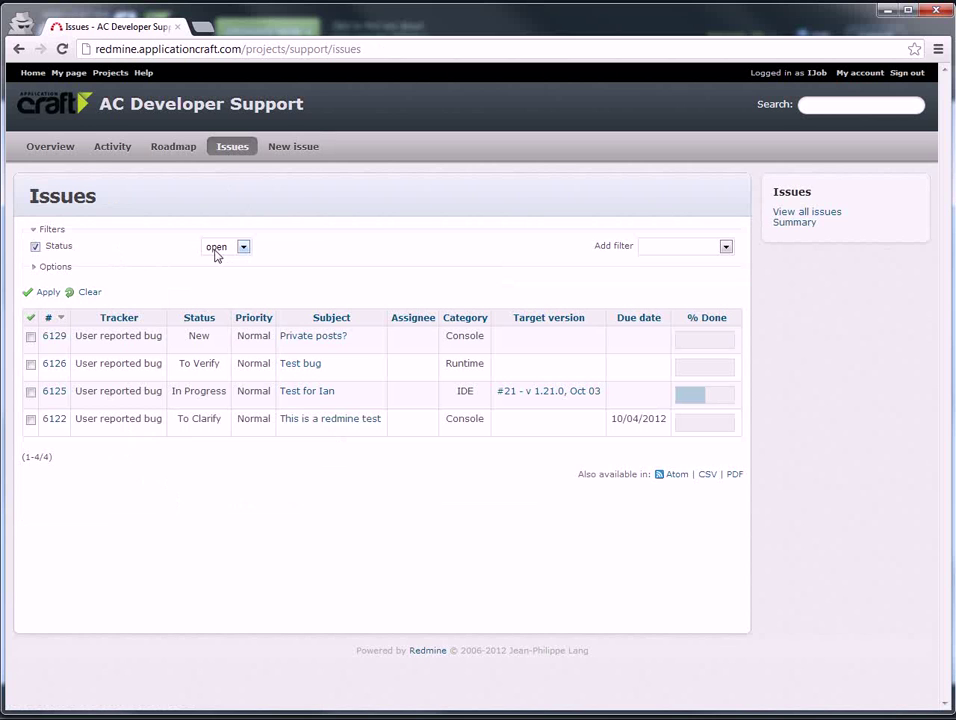
left_click(245, 249)
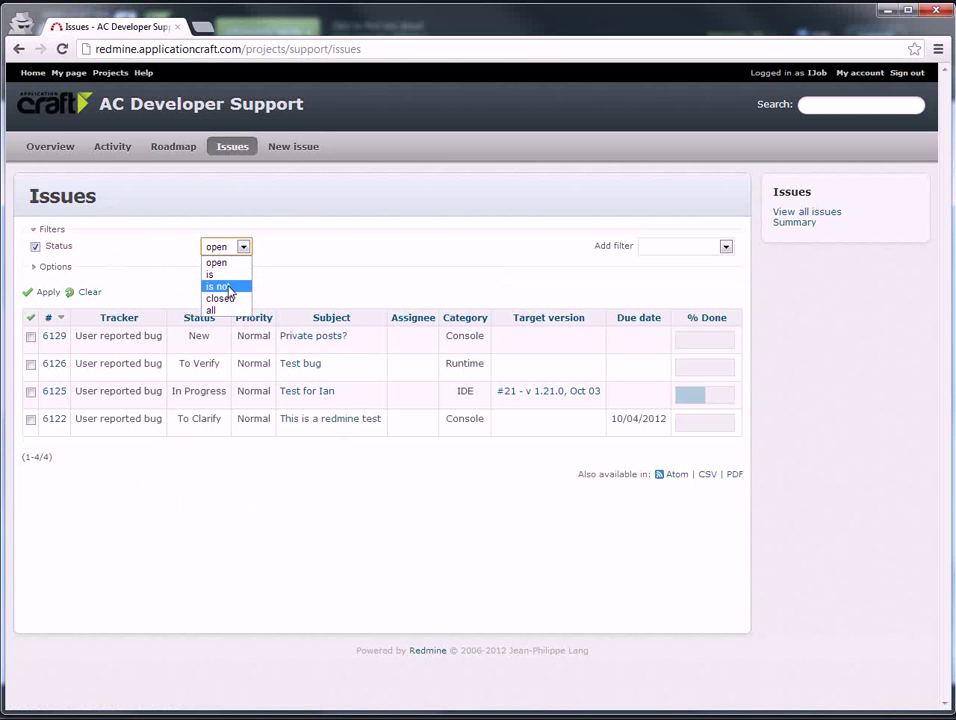
left_click(226, 286)
left_click(386, 249)
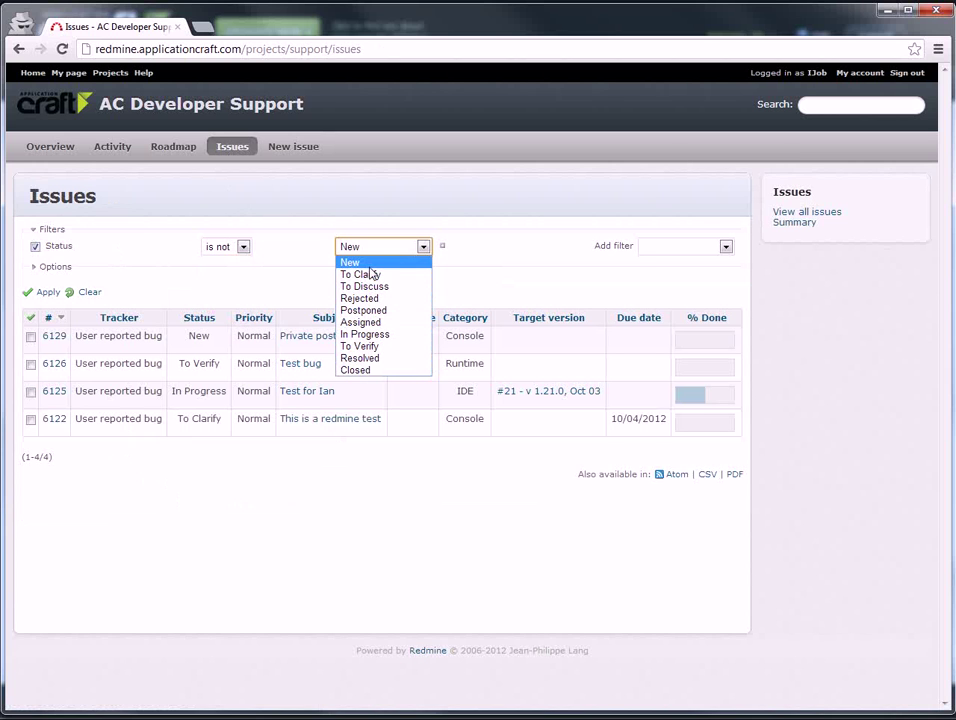
left_click(490, 259)
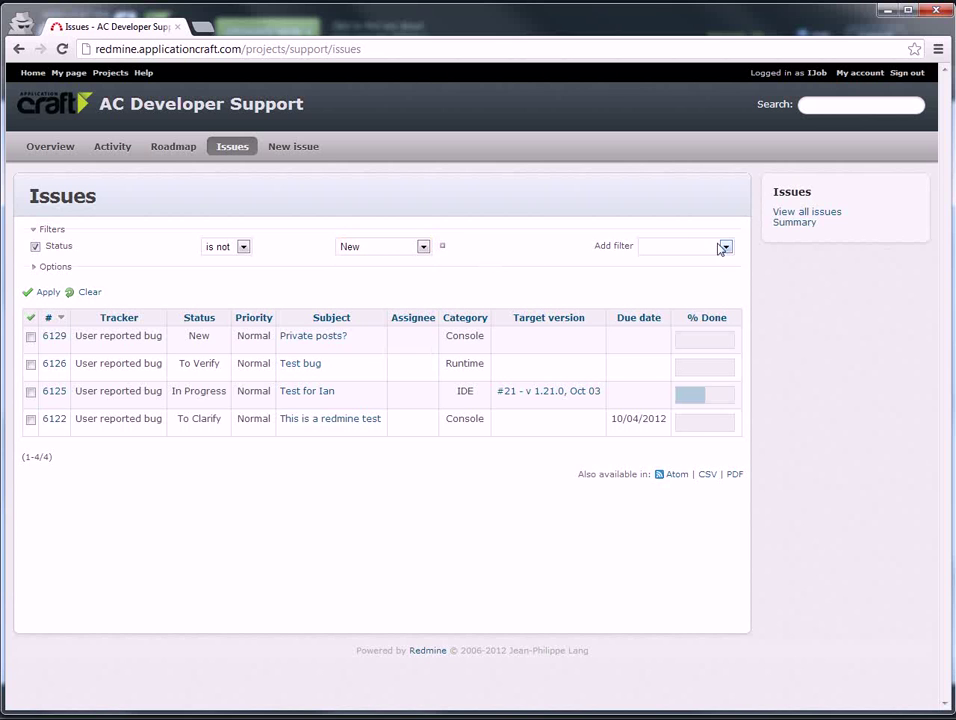
Step: Add a Subject filter that contains "Photoswipe" and apply the filters to the issue list
left_click(726, 247)
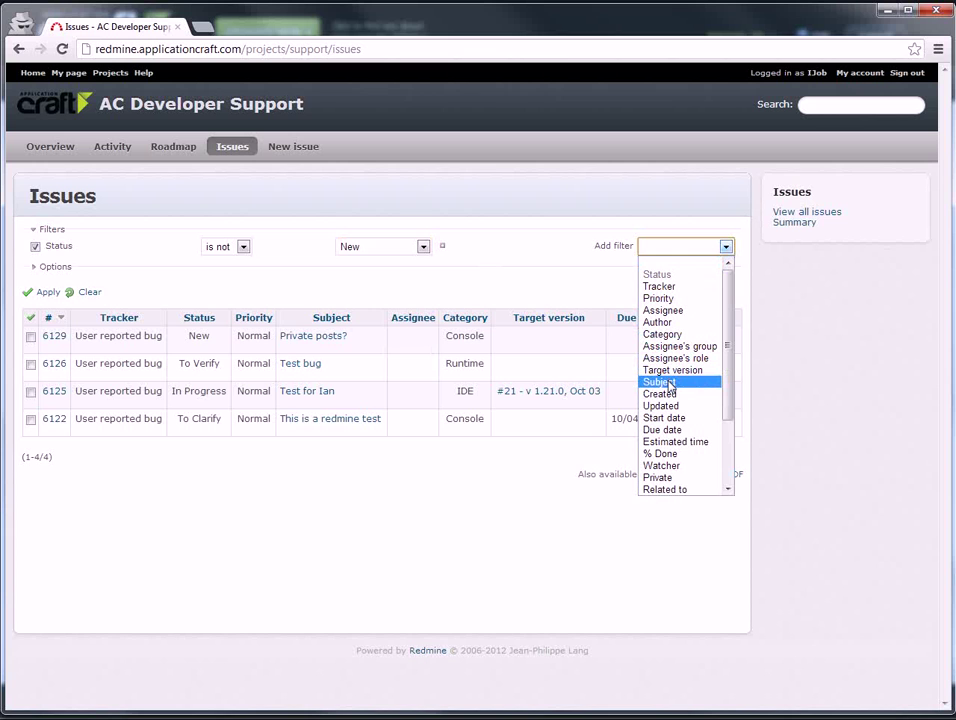
left_click(669, 383)
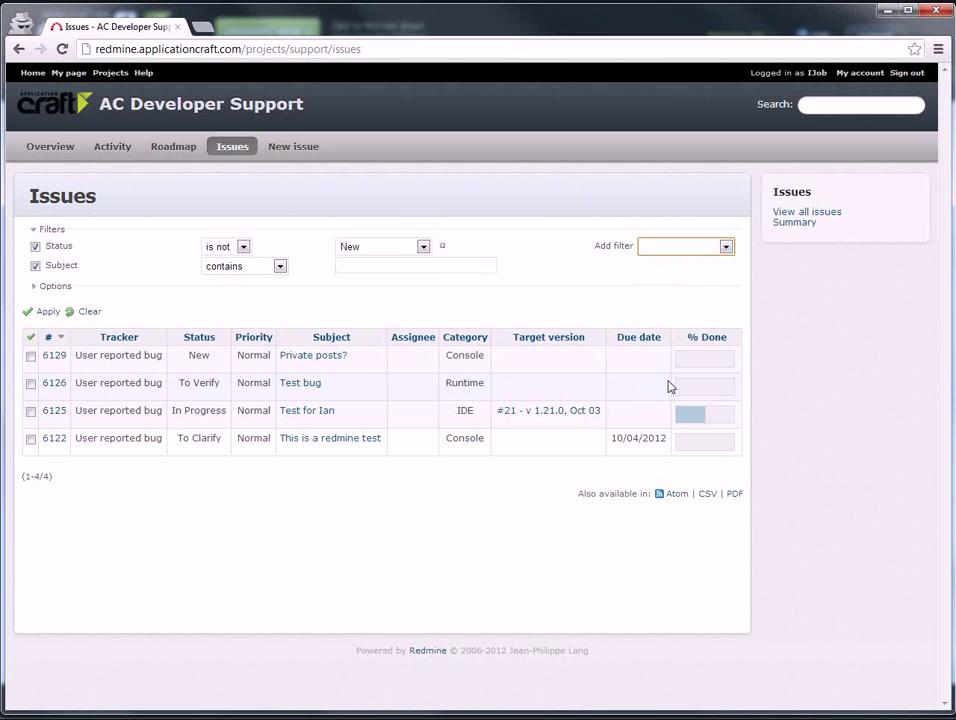
left_click(359, 265)
type("Photow")
type("sipe")
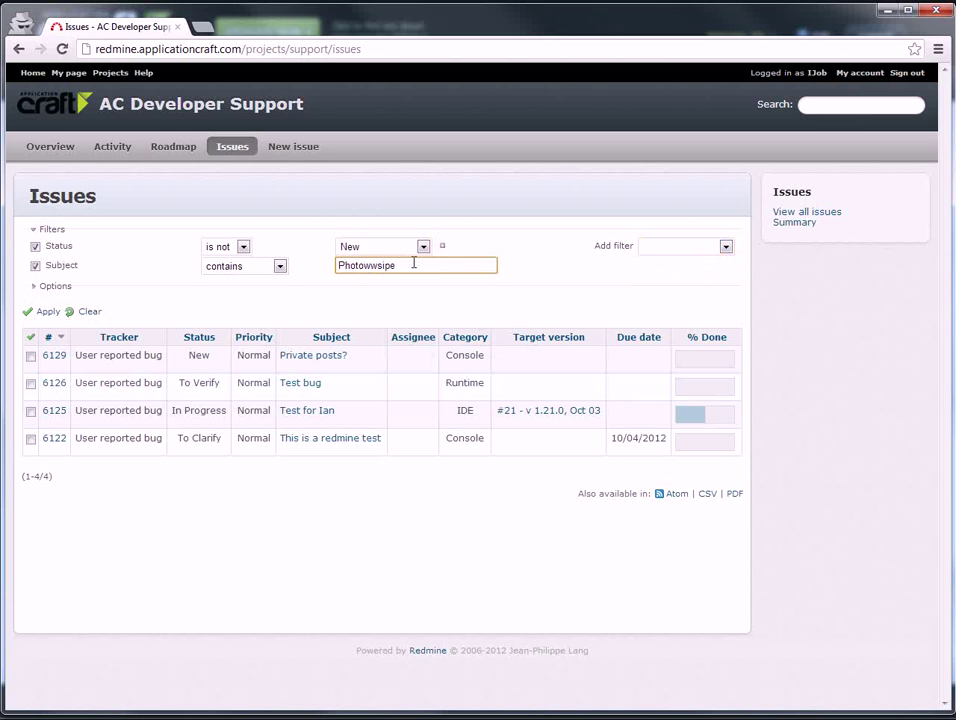
key("Left")
key("Left")
key("Left")
key("Left")
key("BackSpace")
key("Right")
type("w")
left_click(46, 312)
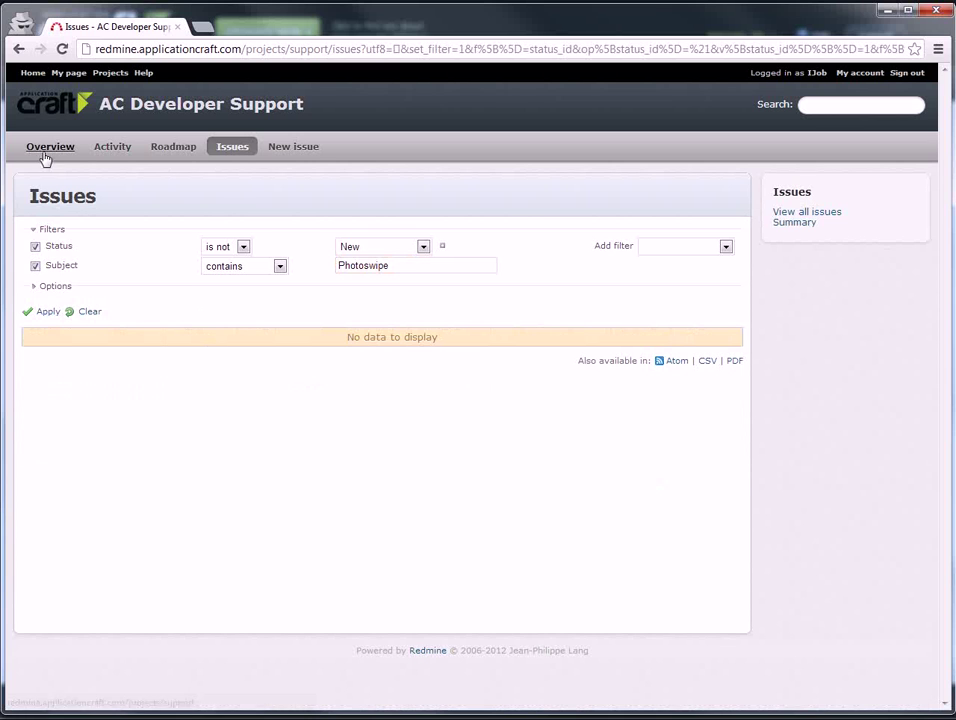
Step: Look through the project's Roadmap, Activity, Overview and Issues pages, ending on a blank new issue form
left_click(175, 150)
left_click(112, 150)
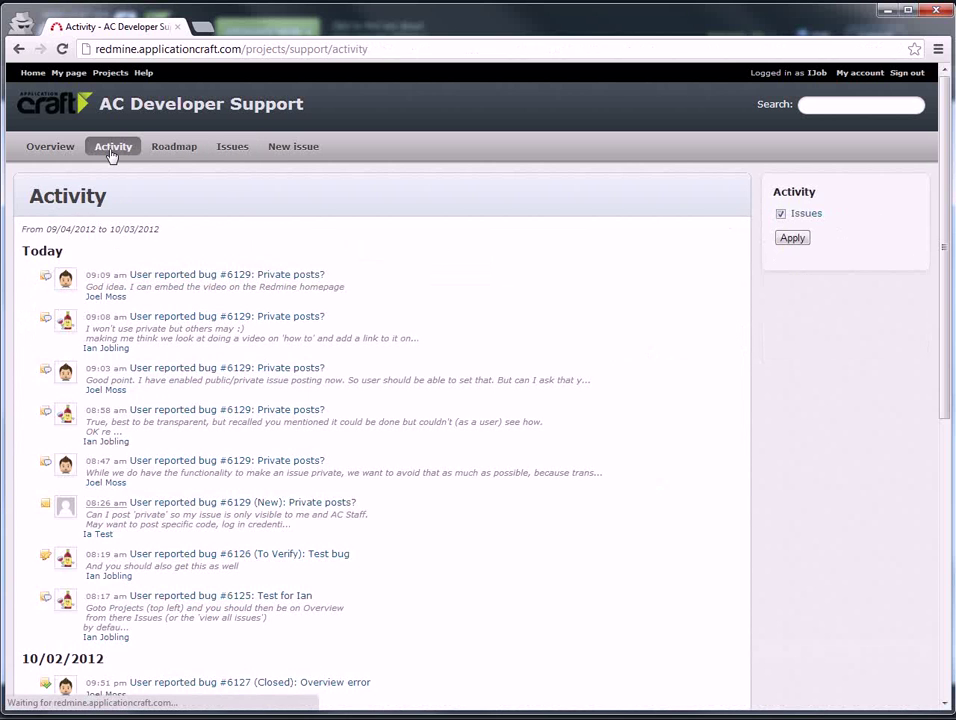
left_click(55, 151)
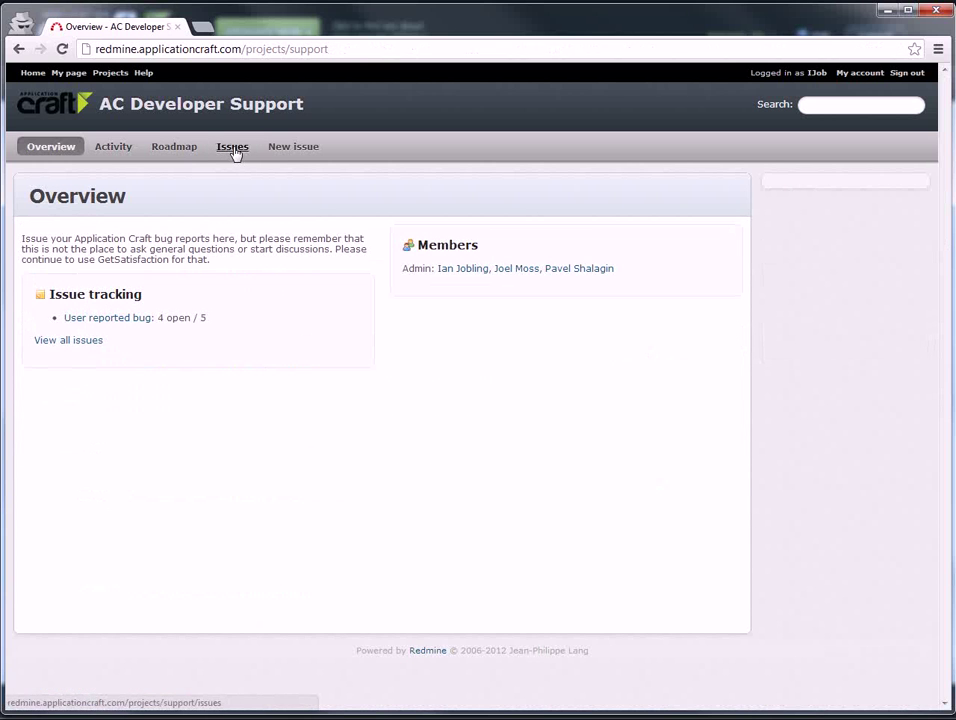
left_click(234, 150)
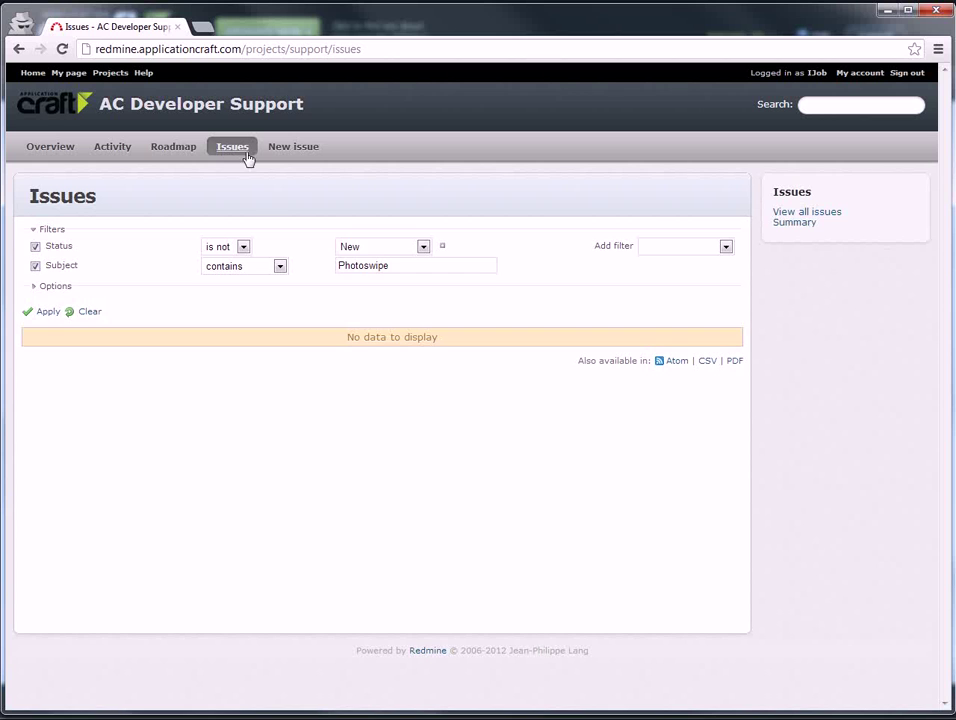
left_click(294, 148)
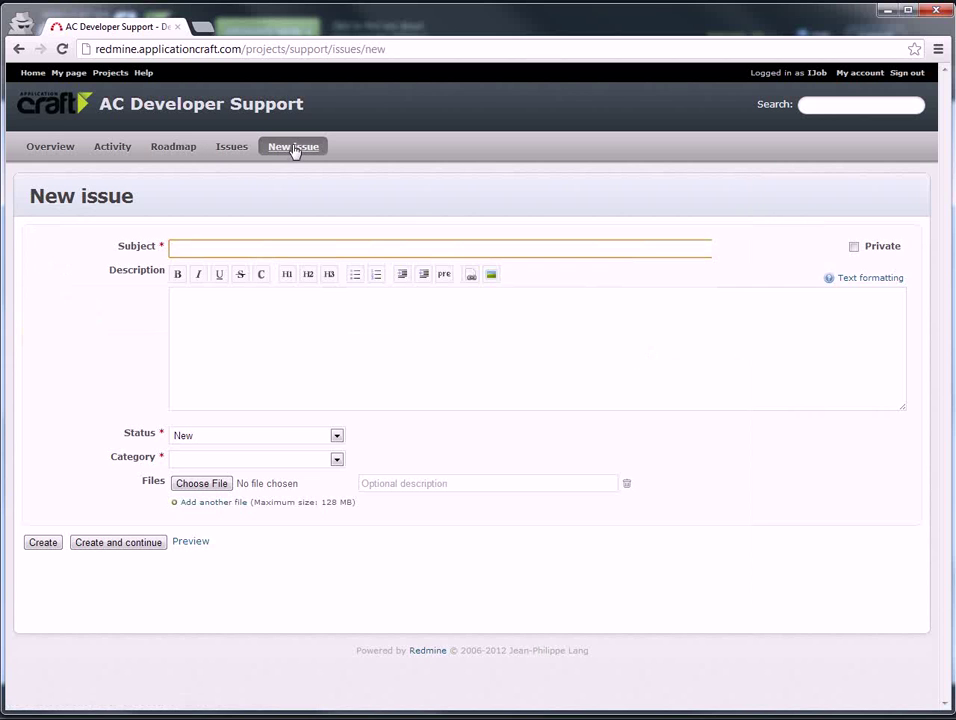